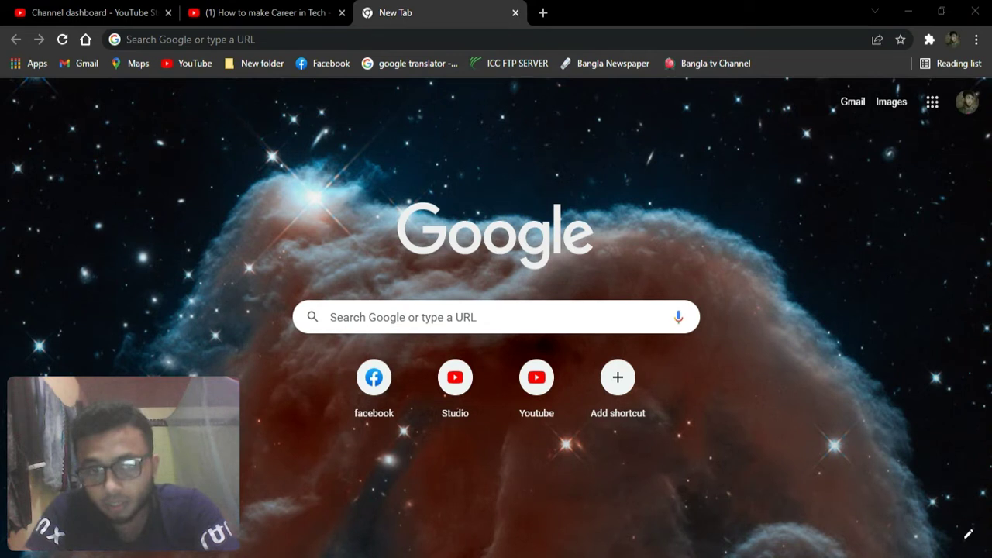
Step: Open Facebook from the new tab page and look at the top of the news feed
left_click(190, 40)
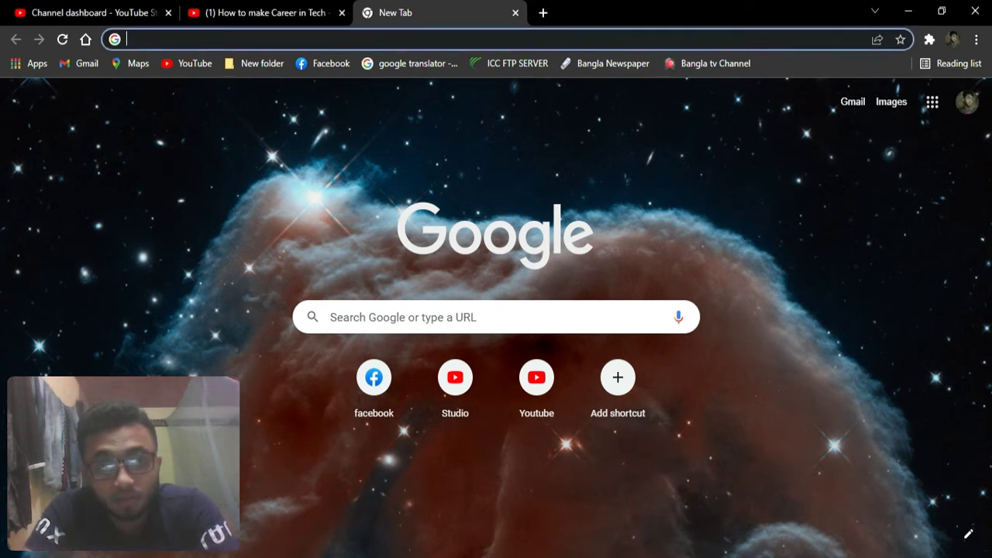
left_click(373, 387)
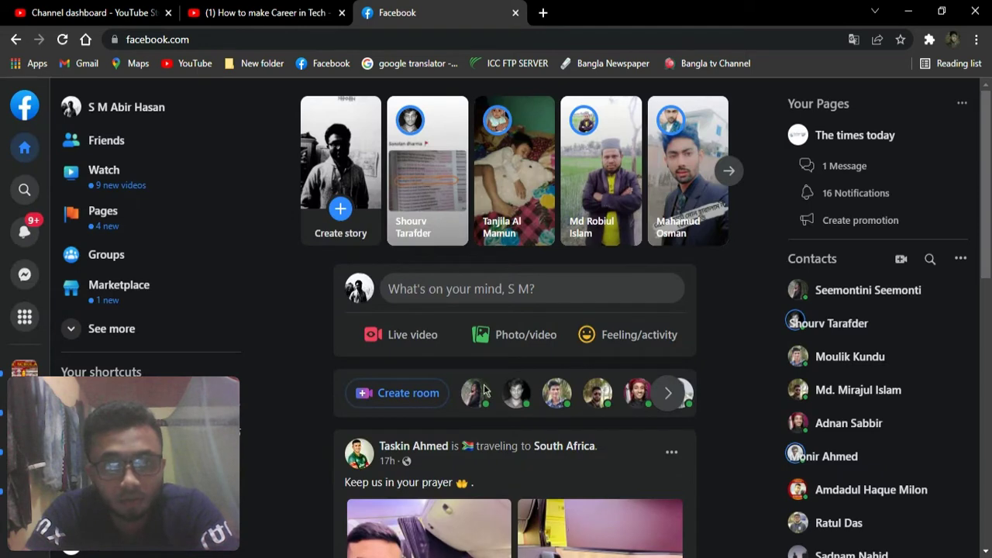
scroll(509, 391, "down", 2)
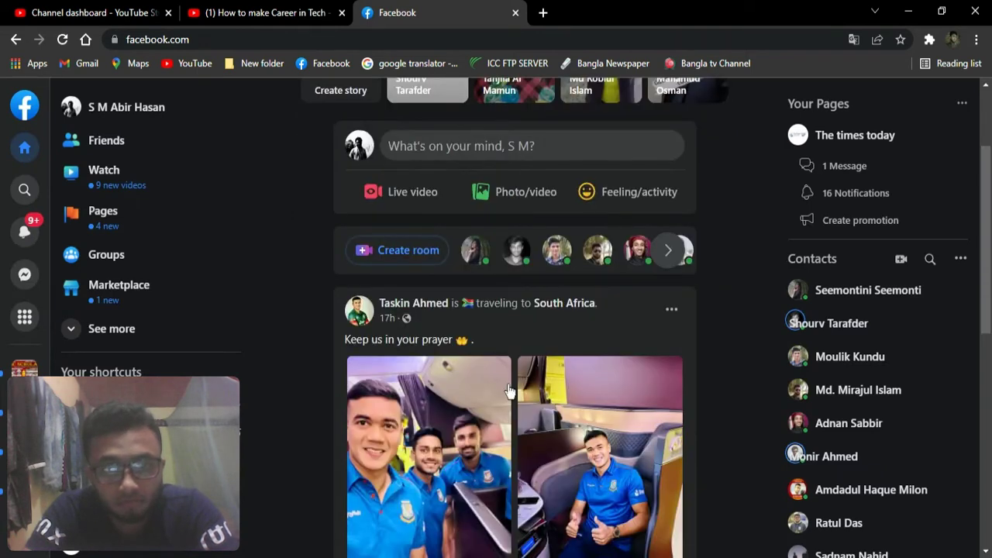
Step: Switch to the other Facebook account through the account switcher and close the YouTube tabs
left_click(26, 537)
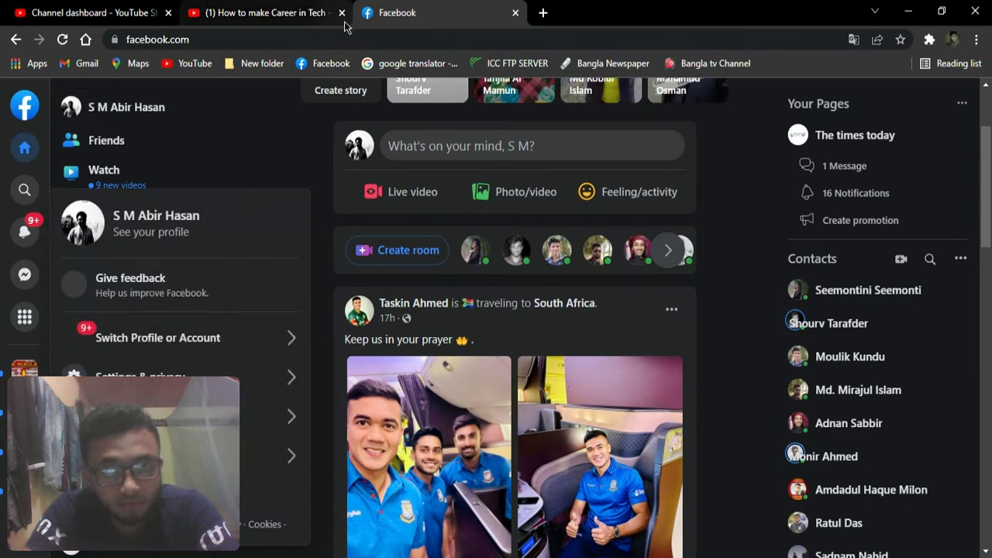
left_click(99, 341)
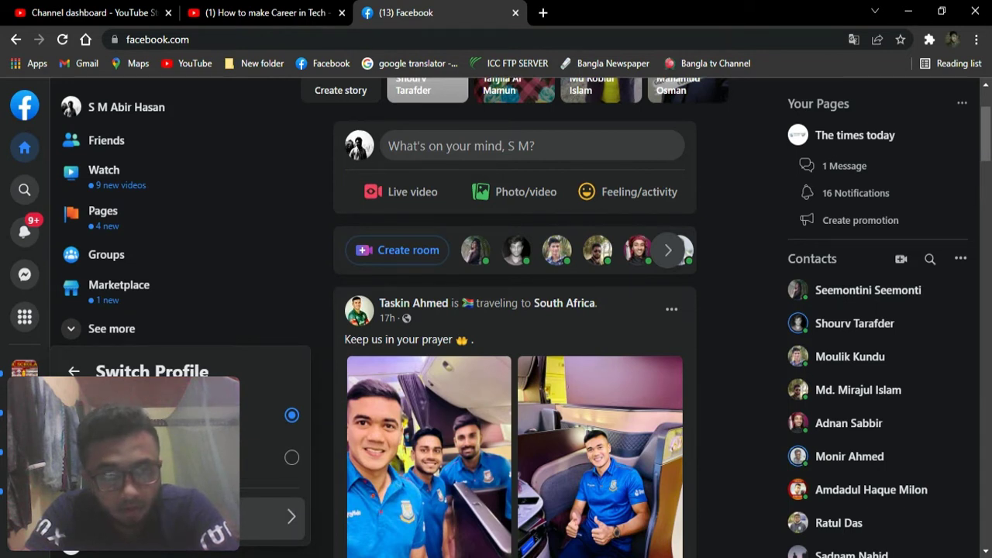
left_click(272, 518)
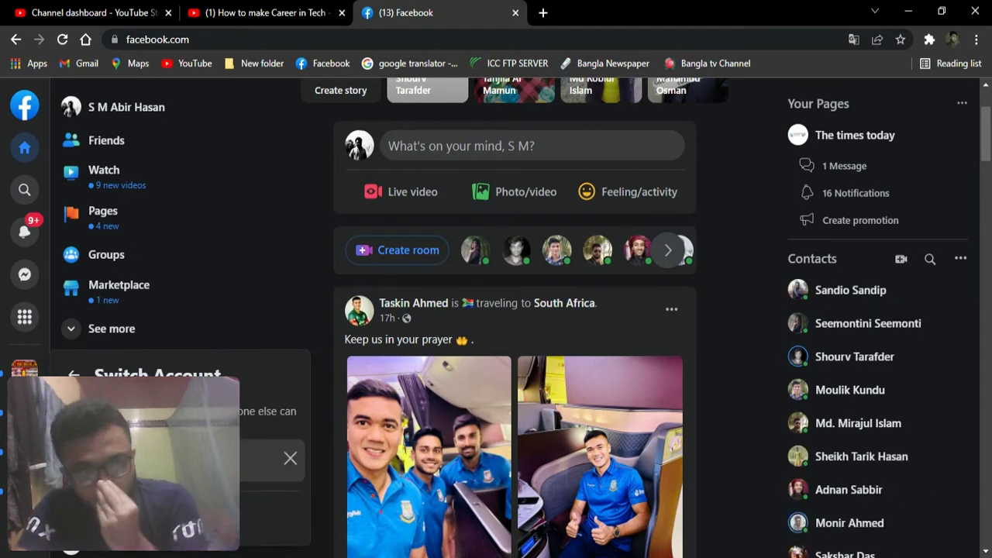
left_click(342, 13)
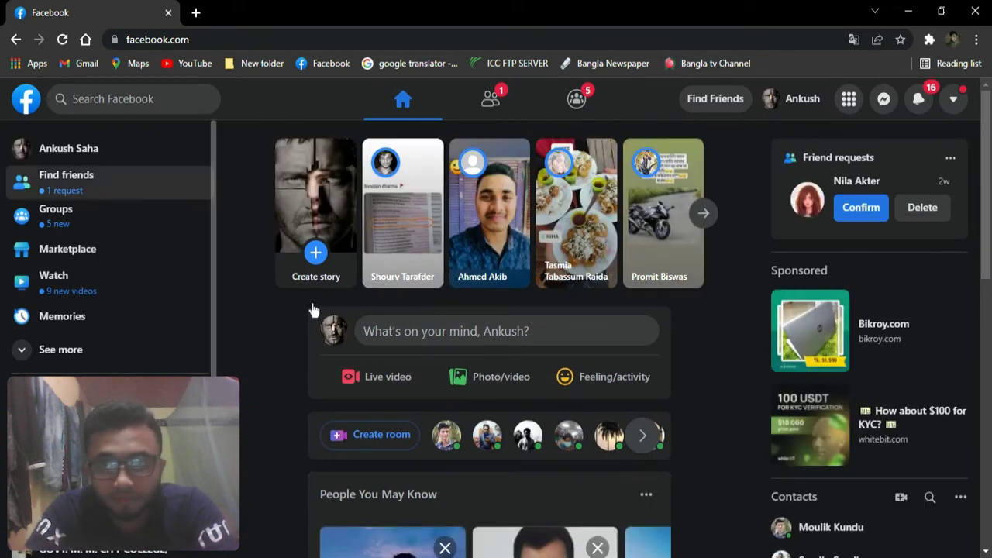
Step: Go to the Pages section of the Facebook account
scroll(314, 309, "down", 3)
scroll(116, 255, "down", 1)
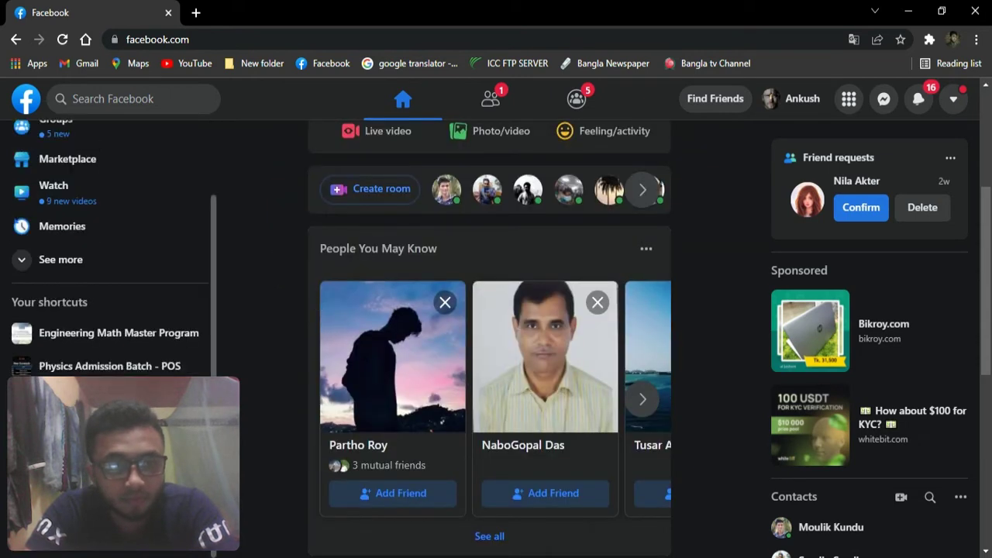
left_click(850, 100)
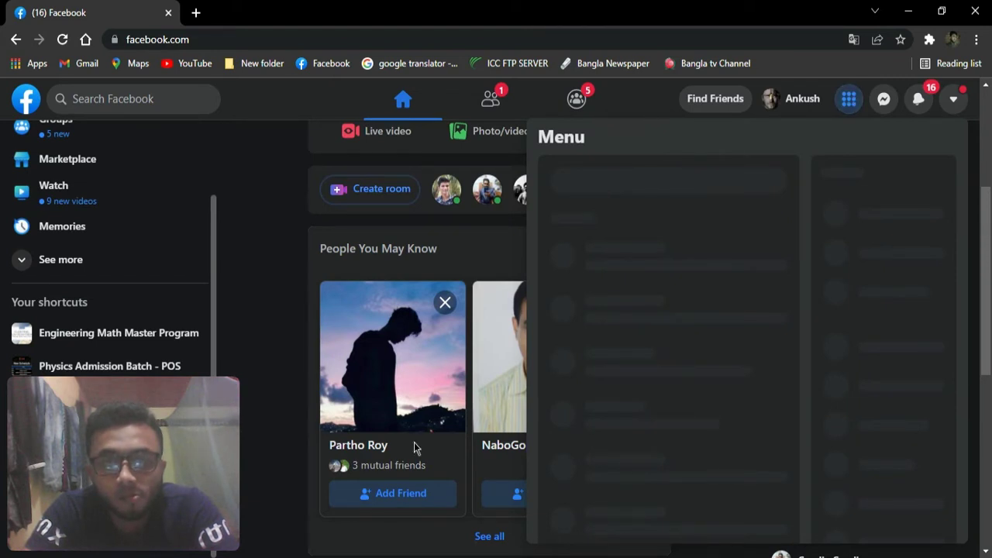
scroll(414, 448, "down", 3)
scroll(415, 448, "up", 5)
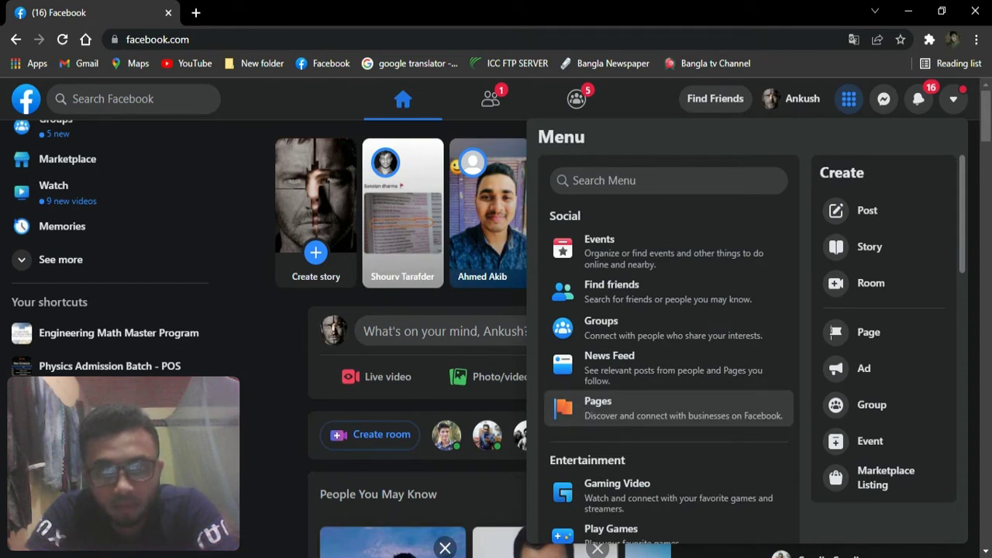
left_click(634, 418)
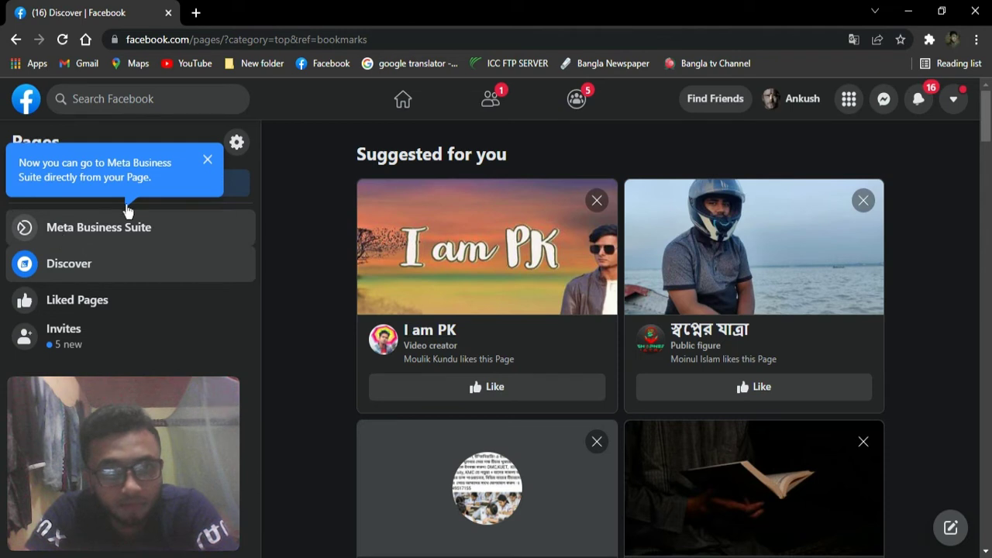
Step: Dismiss the Meta Business Suite tip and start creating a new Page
left_click(207, 163)
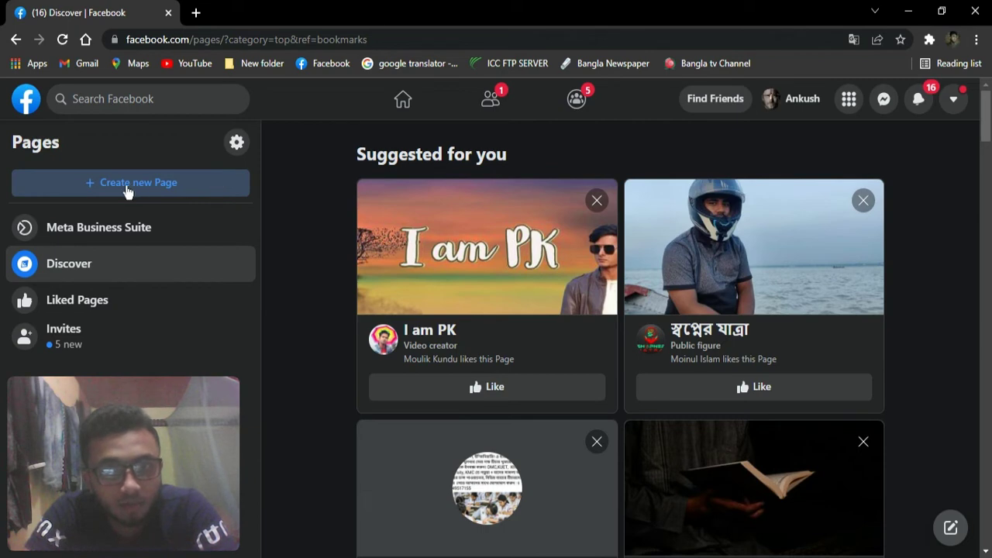
scroll(637, 443, "down", 2)
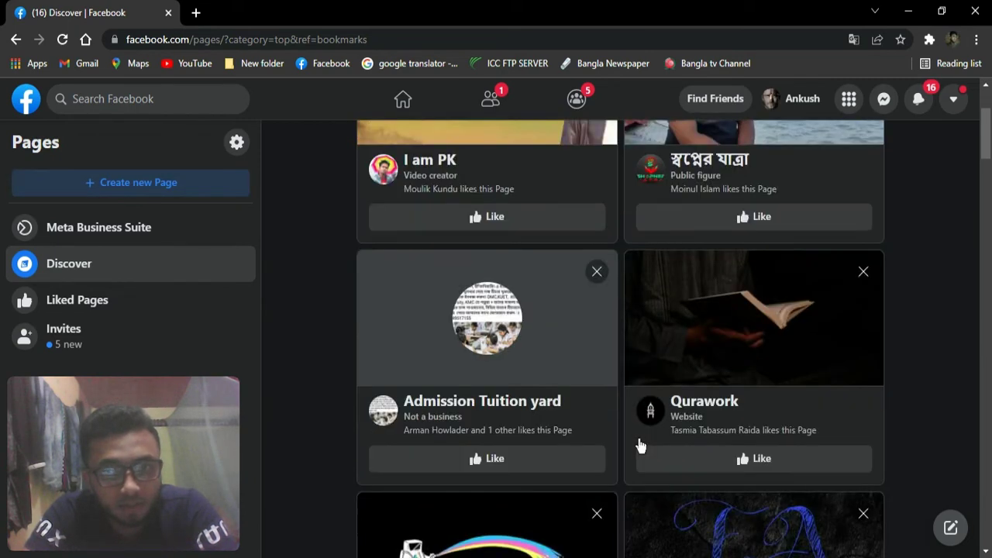
scroll(640, 444, "up", 1)
scroll(640, 443, "up", 1)
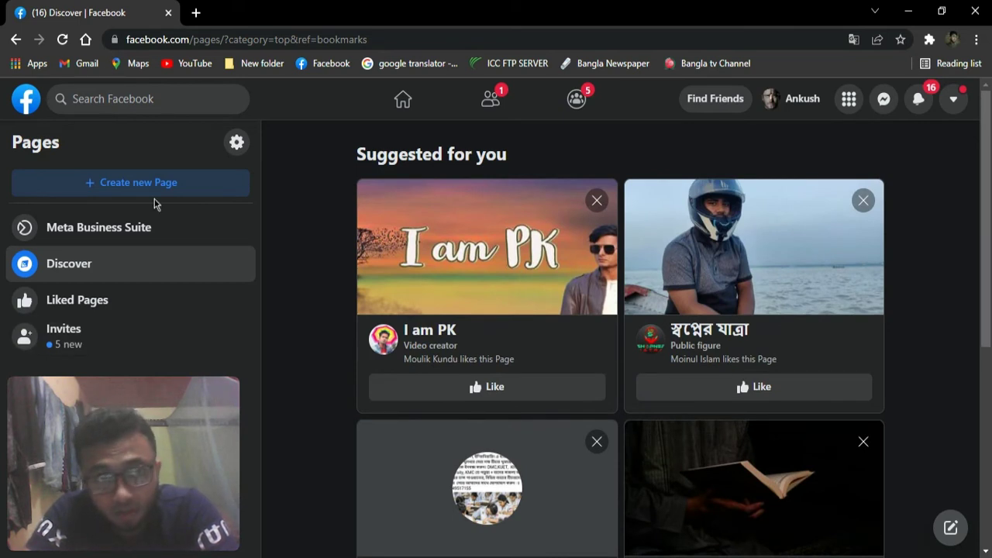
left_click(111, 189)
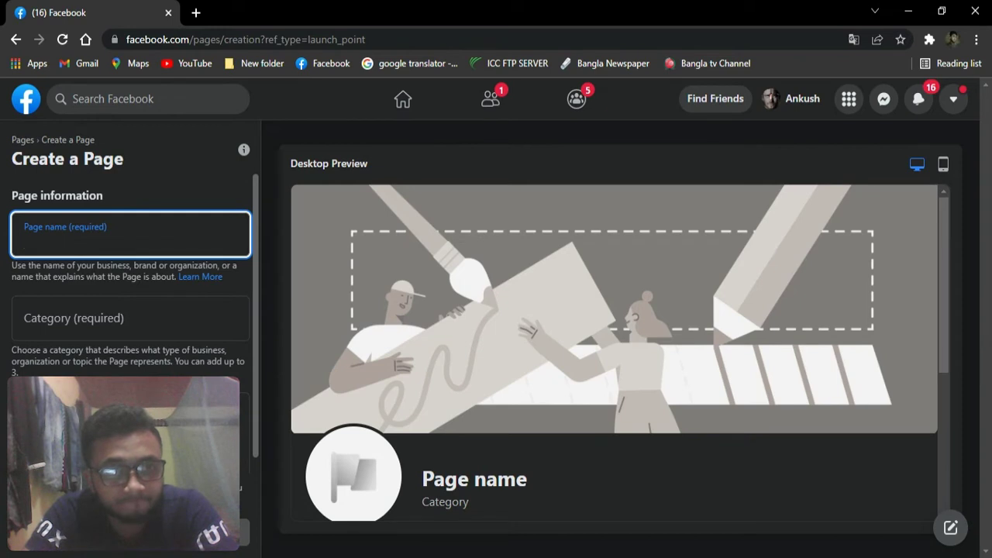
Step: Enter "most & top 10" as the Page name
type("mo")
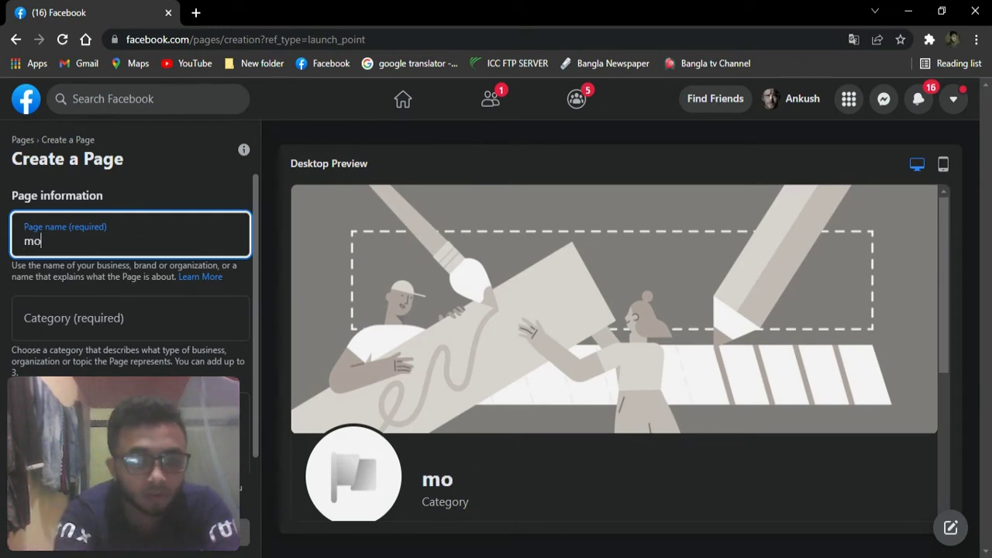
type("st")
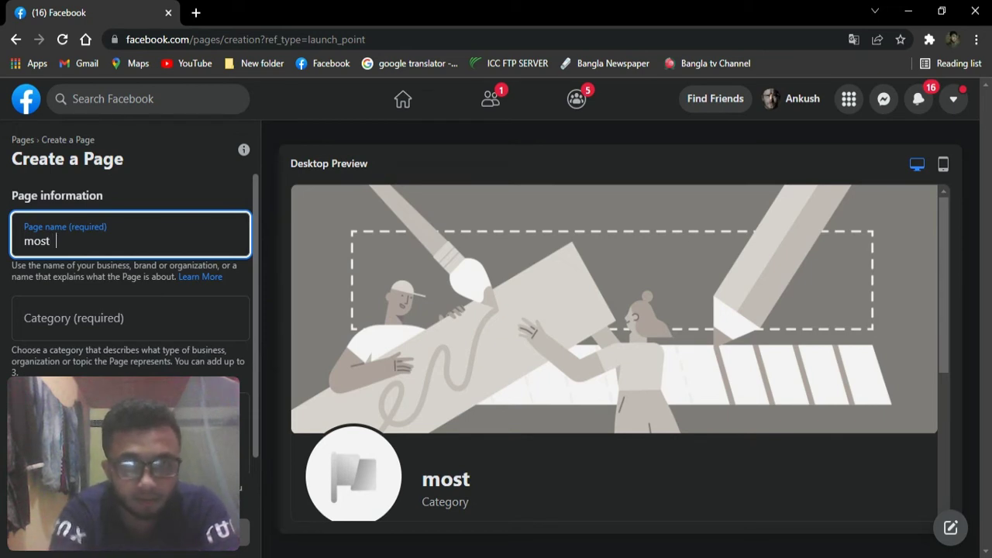
type(" &")
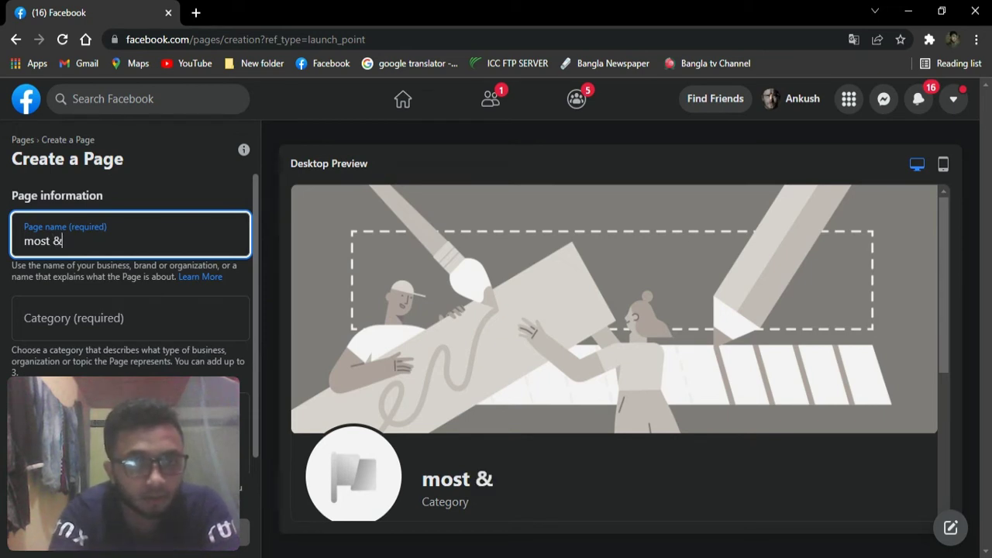
type(" top")
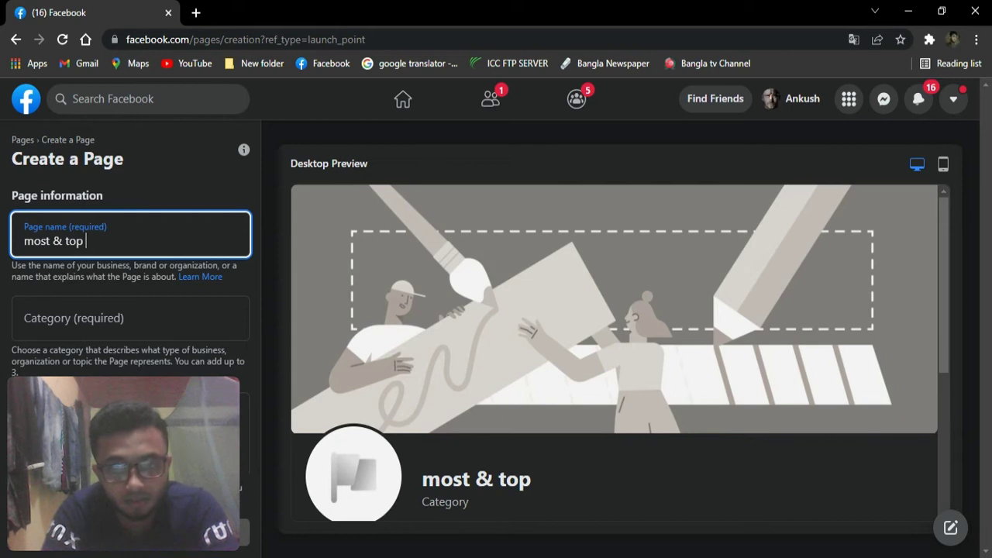
type("10")
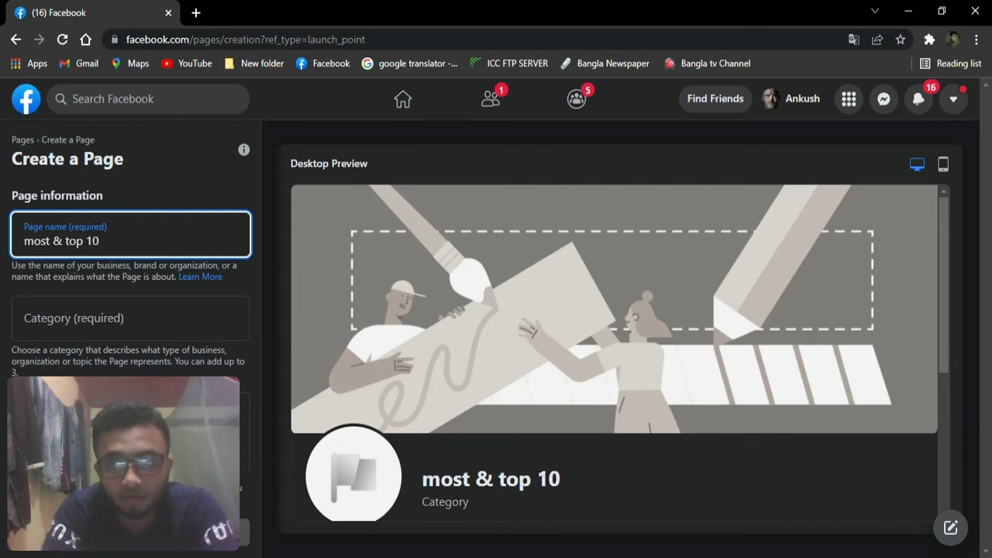
left_click(51, 323)
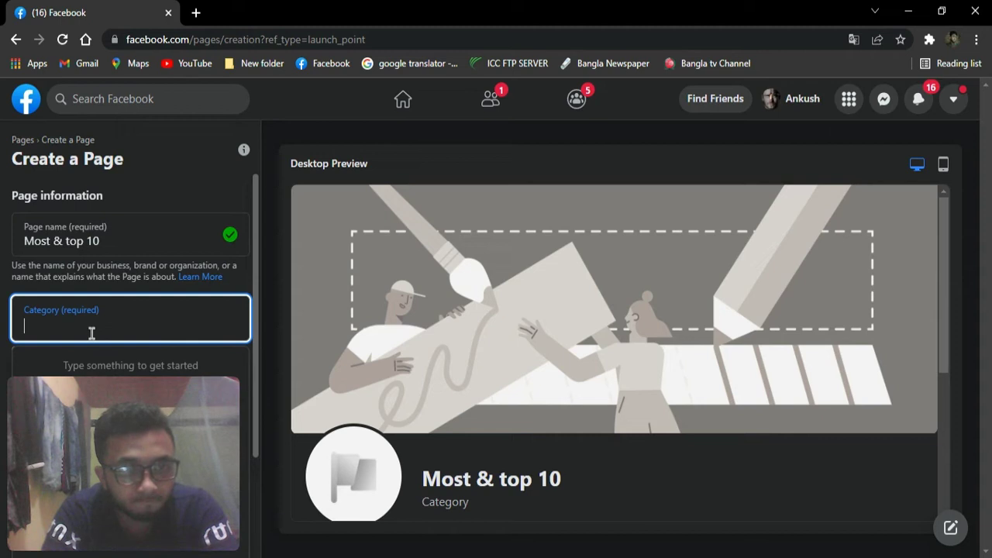
type("Khulna")
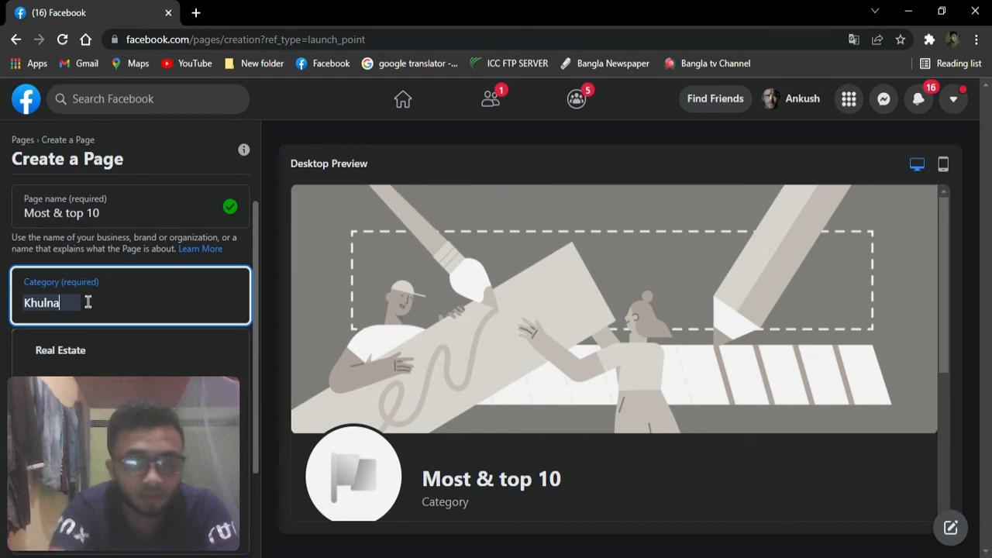
key("BackSpace")
key("BackSpace")
key("BackSpace")
key("BackSpace")
key("BackSpace")
key("BackSpace")
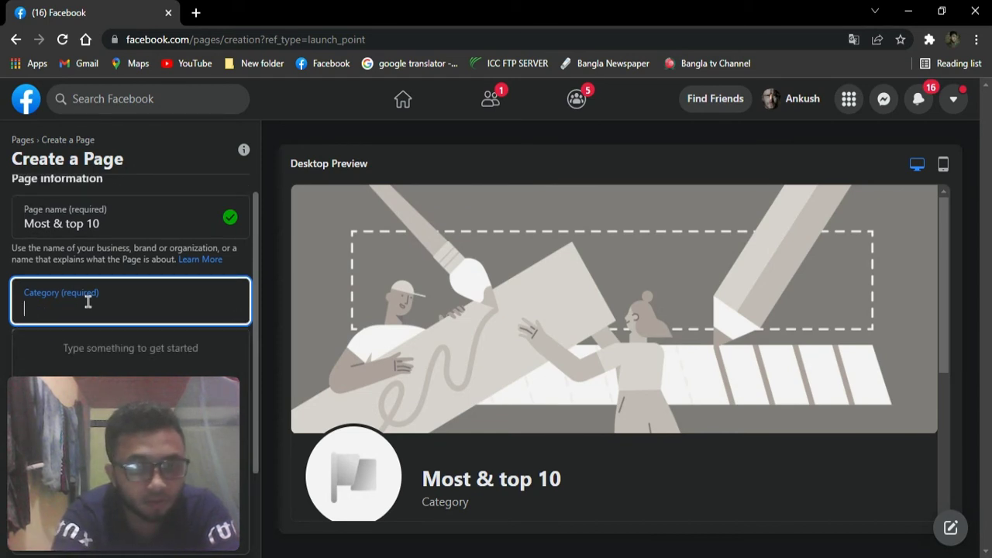
Step: Try searching the Page categories for "youtube" and clear the search text
type("yout")
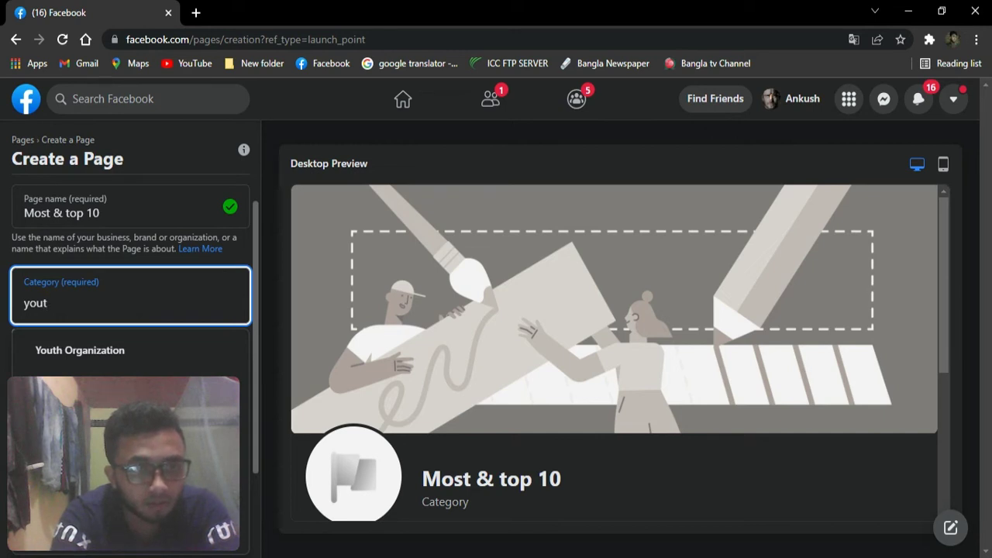
type("ub")
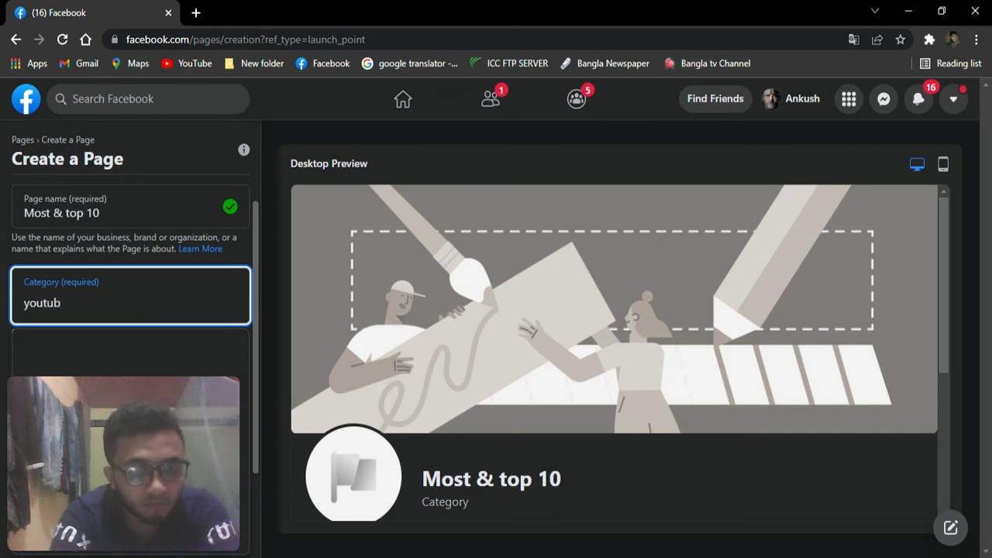
type("e")
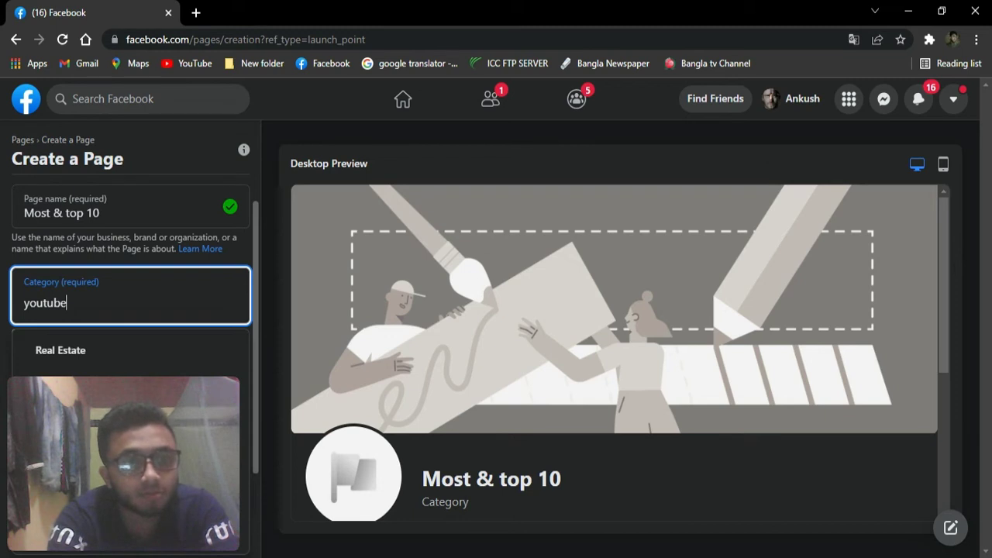
key("BackSpace")
key("BackSpace")
key("BackSpace")
key("BackSpace")
key("BackSpace")
key("BackSpace")
key("BackSpace")
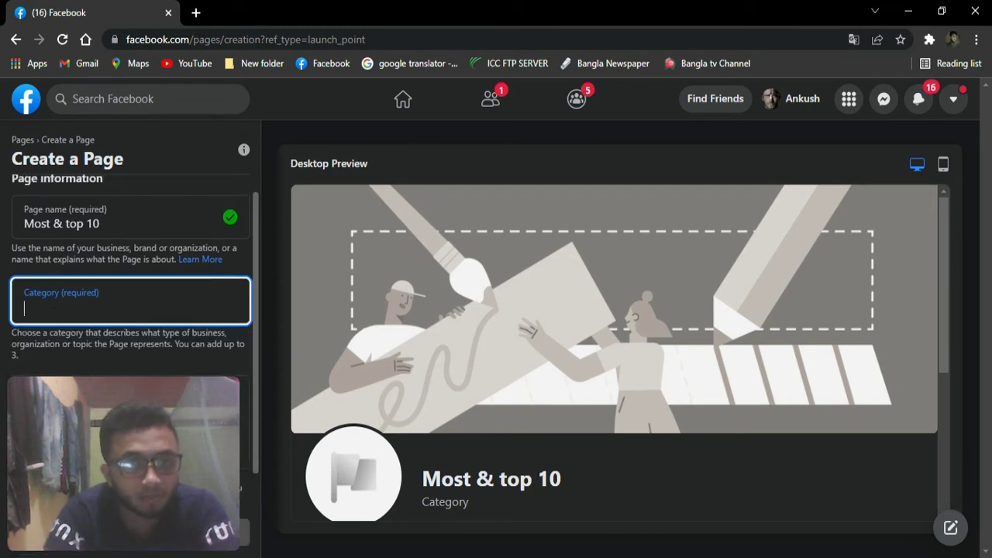
Step: Search the Page categories for "parso", select Real Estate as the category, and create the Page
left_click(90, 310)
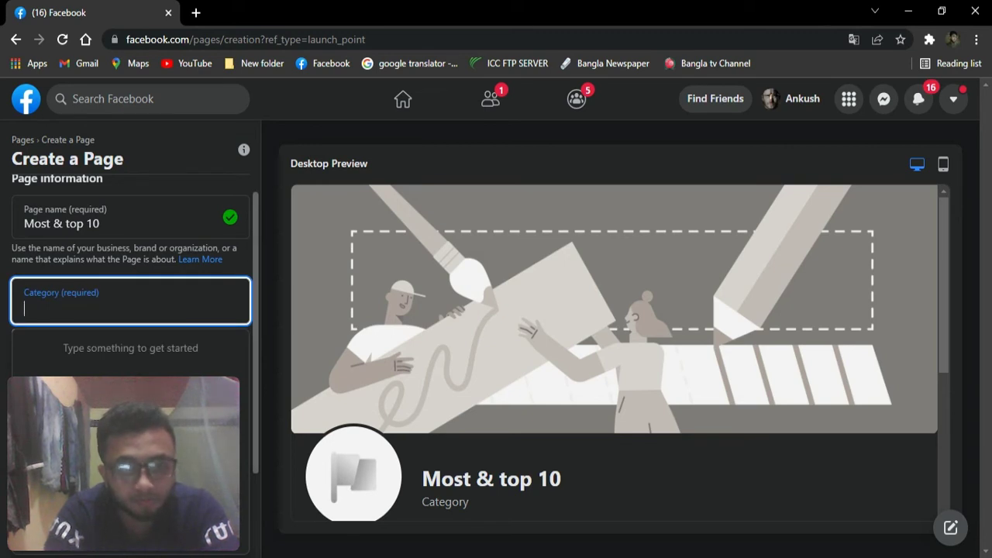
type("p")
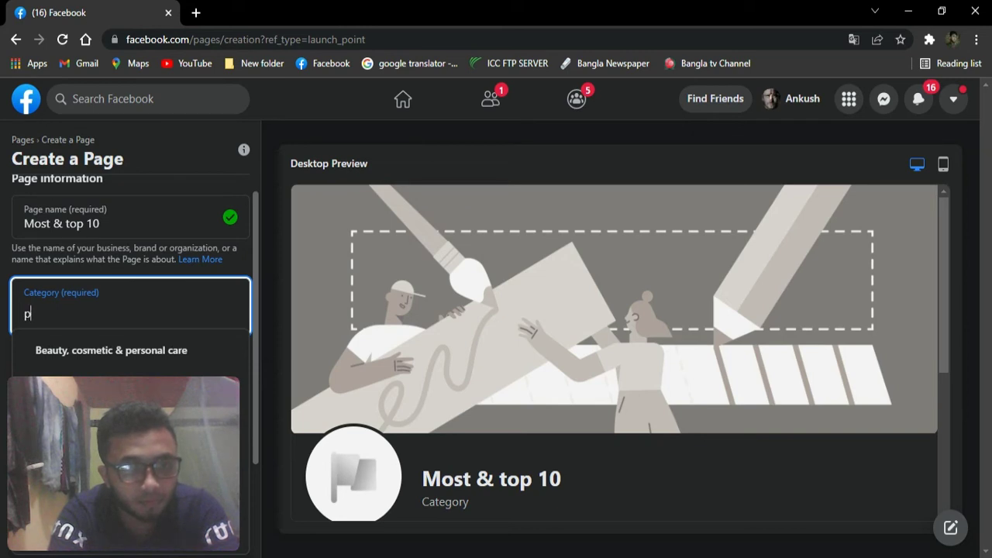
type("ar")
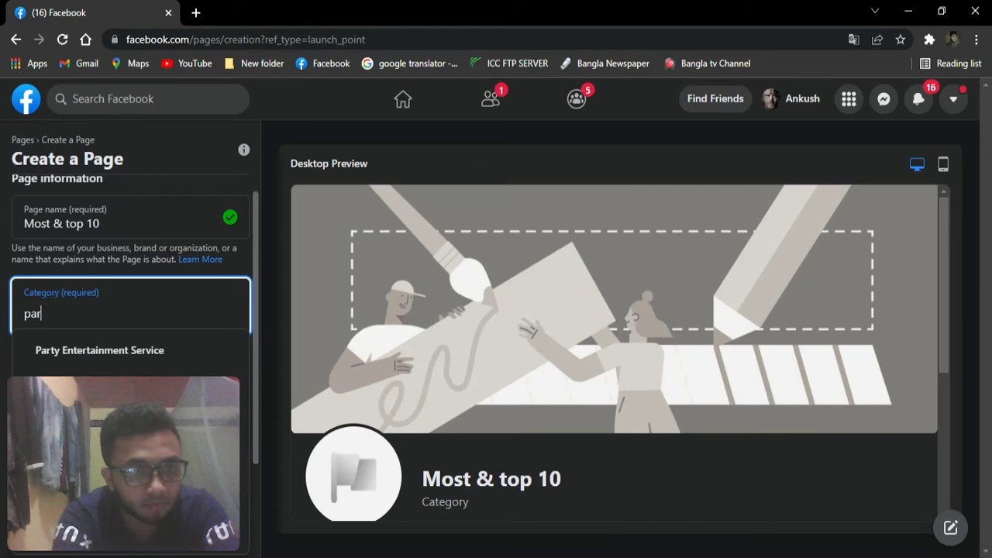
type("s")
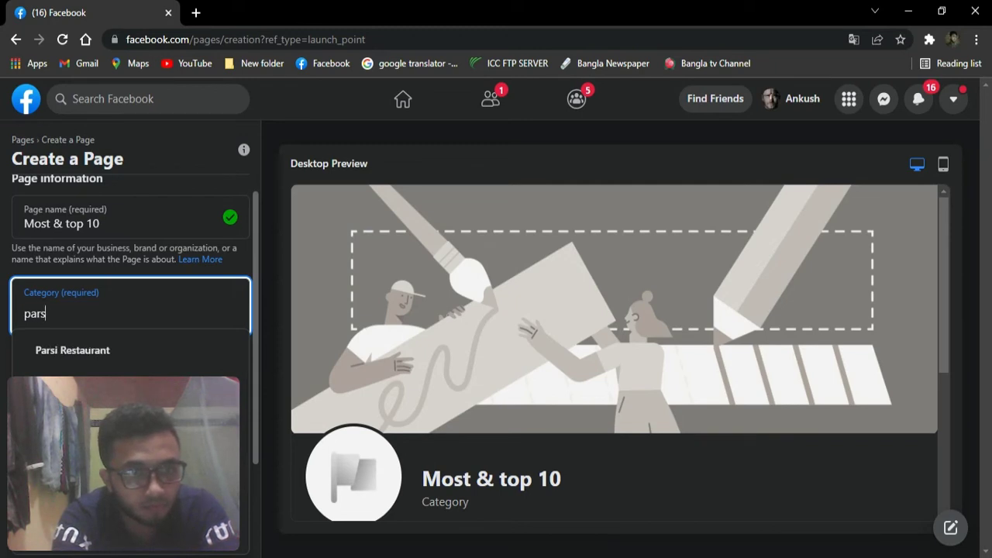
type("o")
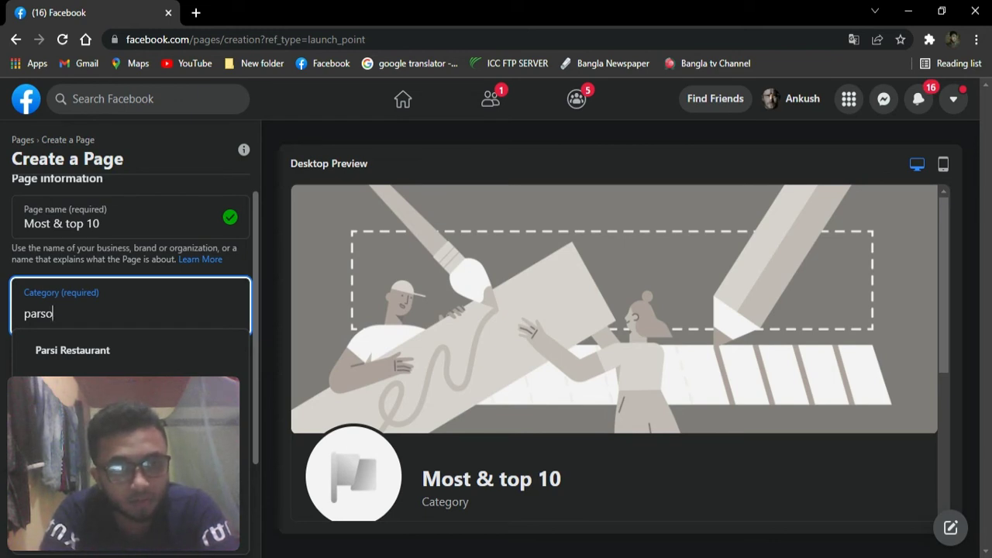
left_click(124, 418)
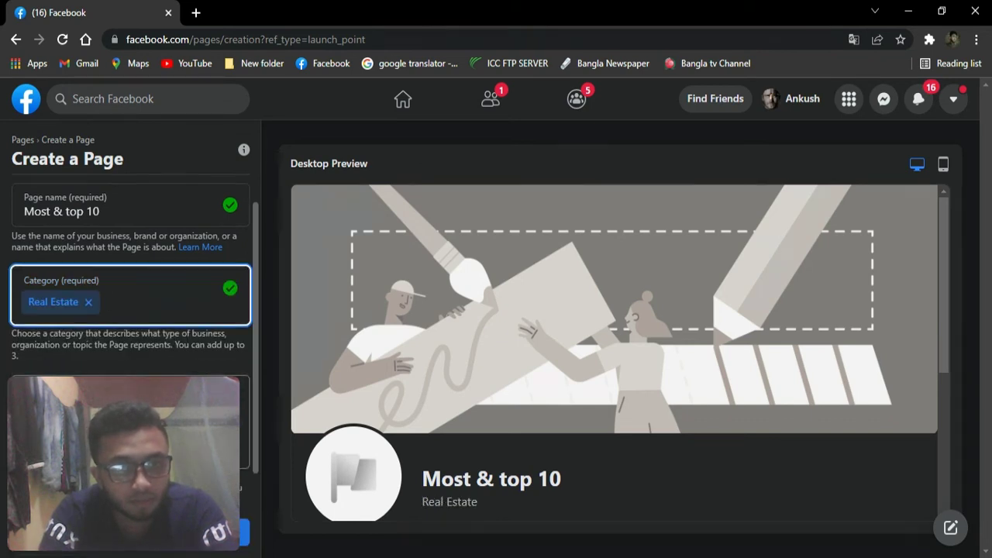
key("Tab")
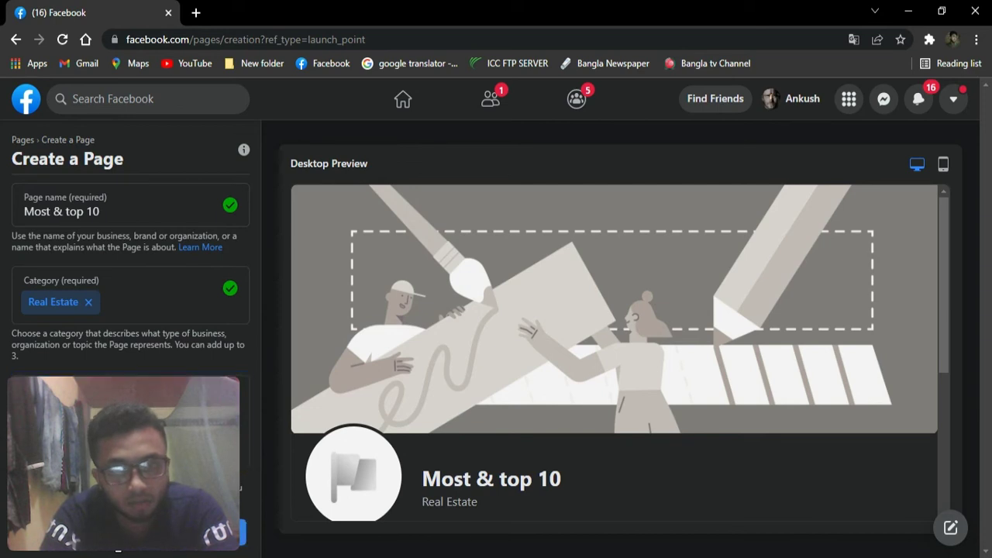
left_click(117, 543)
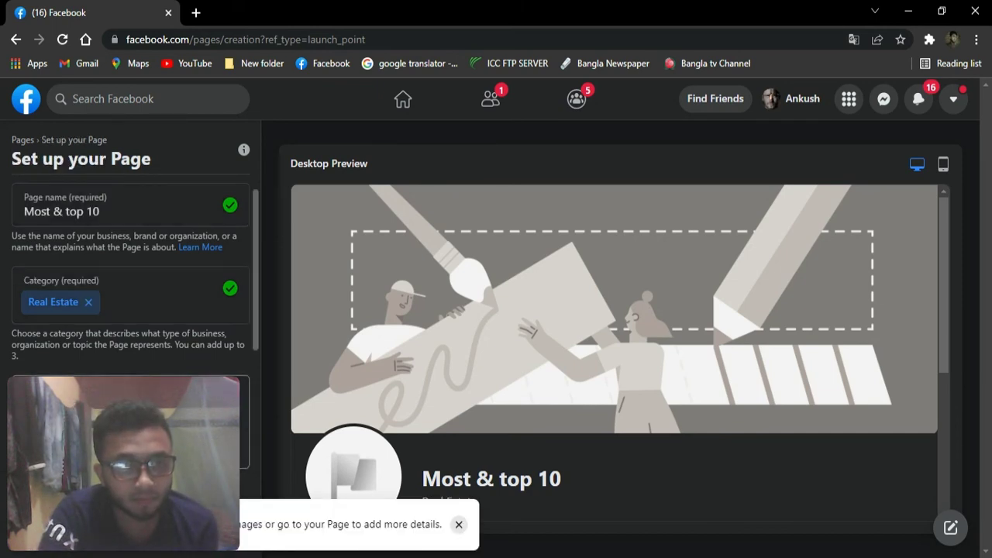
Step: Add a profile photo and a cover photo to the Page and review them in the desktop preview
scroll(130, 310, "down", 3)
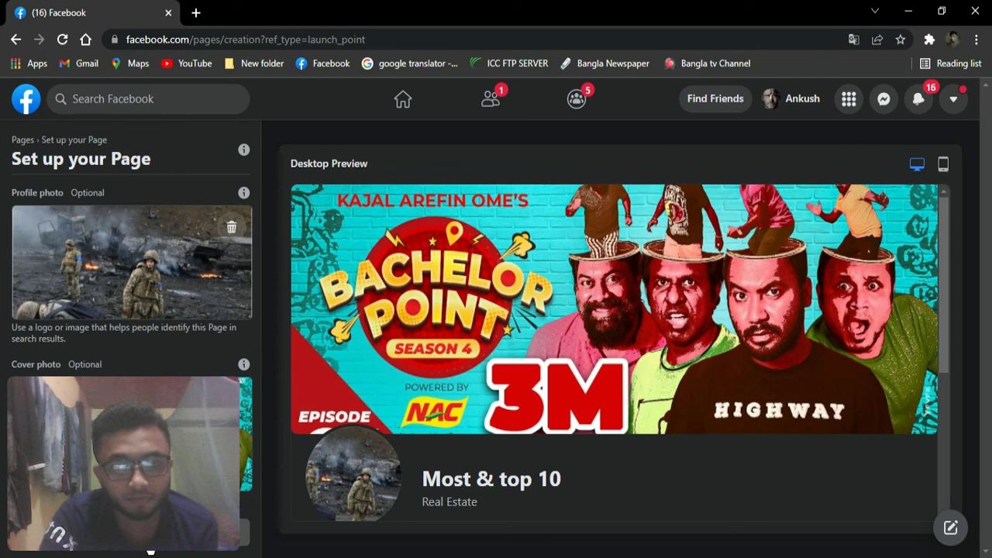
scroll(382, 393, "down", 3)
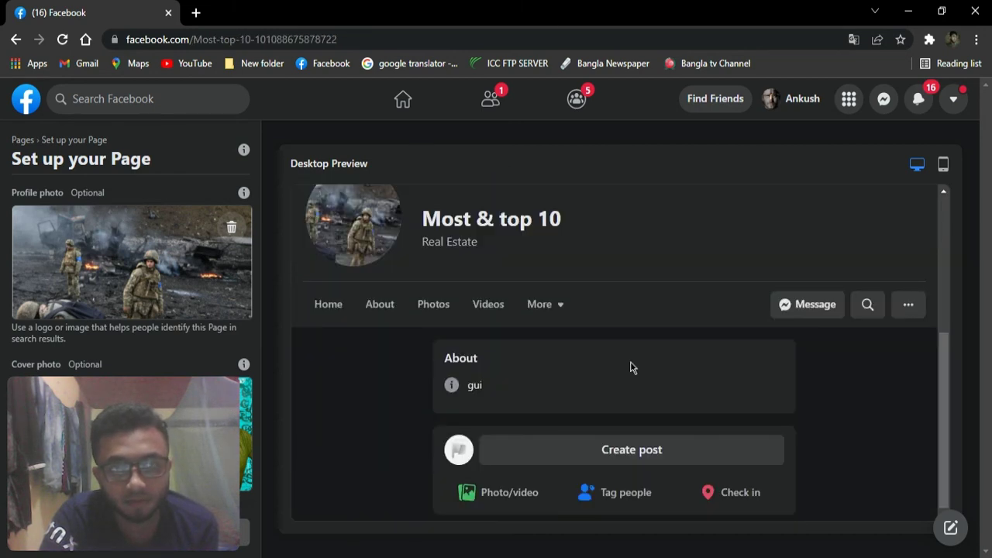
scroll(706, 251, "up", 2)
scroll(706, 251, "up", 1)
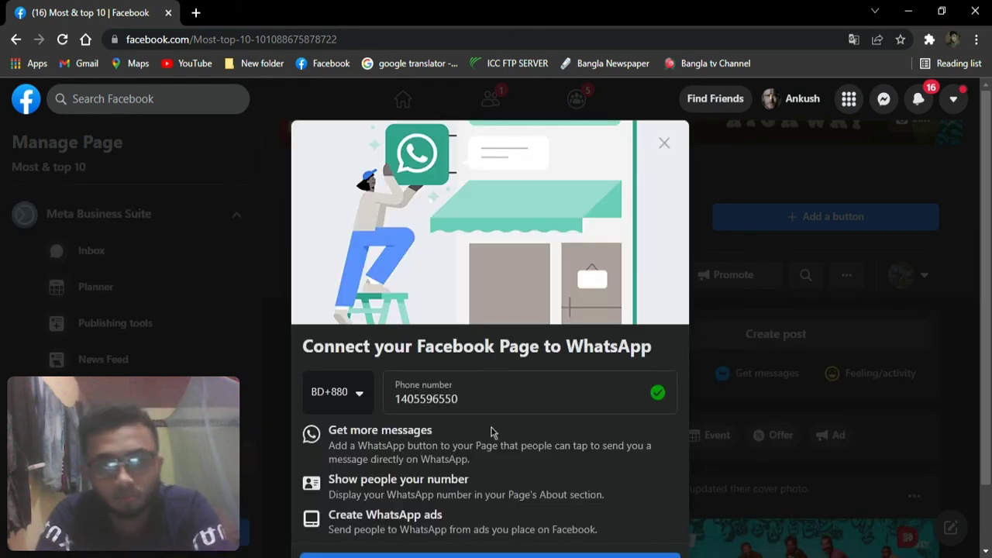
Step: Review the offer to connect the Page to WhatsApp, then decline it and confirm leaving without connecting
scroll(473, 410, "down", 1)
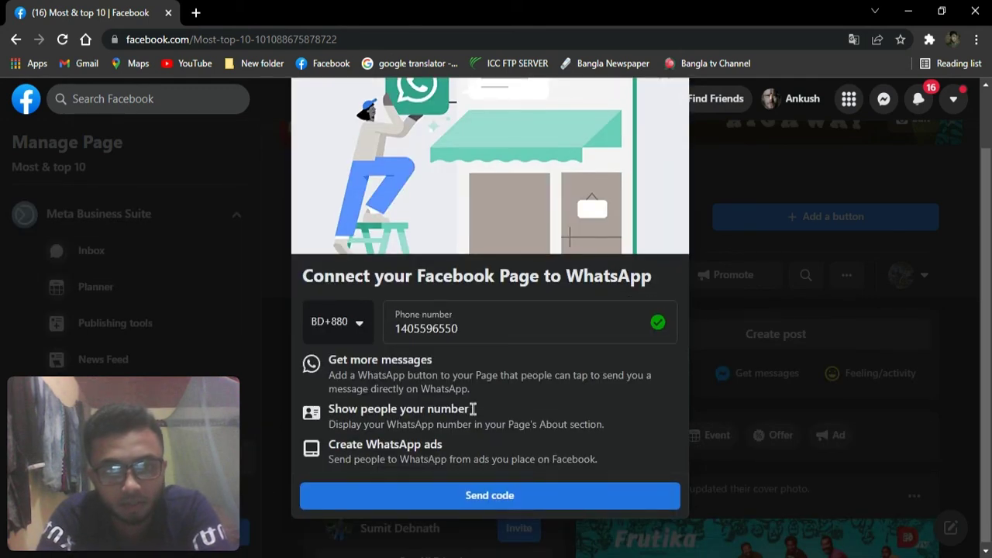
scroll(473, 409, "up", 1)
scroll(472, 409, "down", 1)
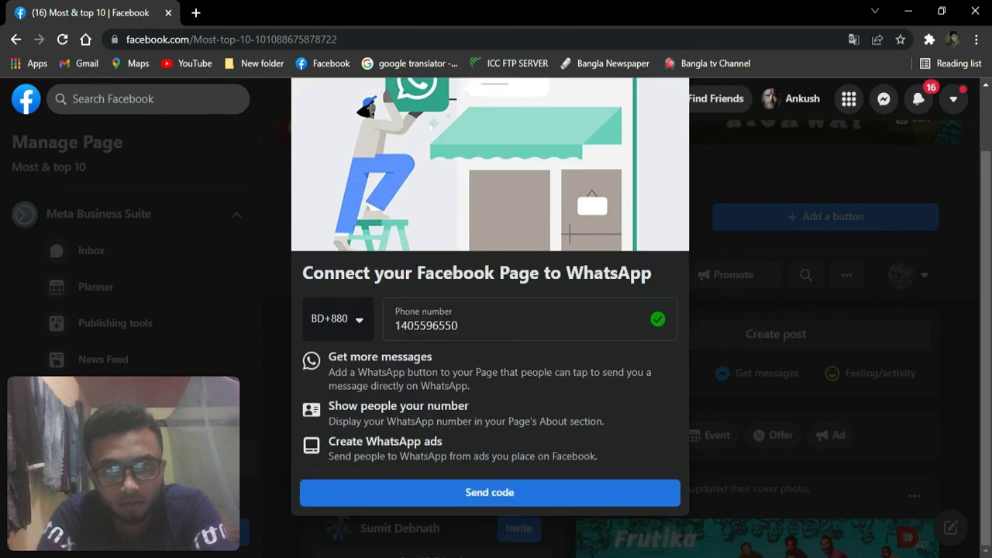
scroll(524, 453, "up", 1)
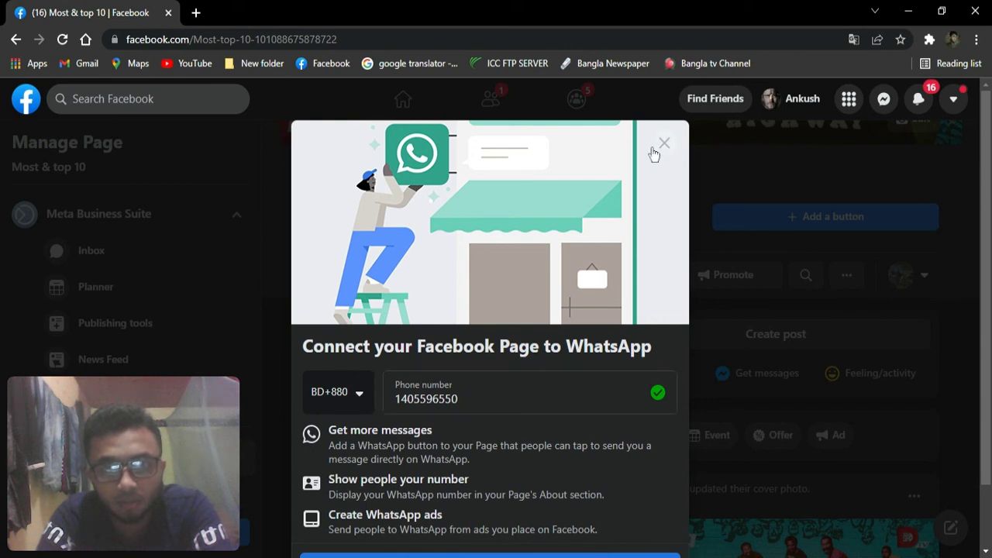
left_click(663, 146)
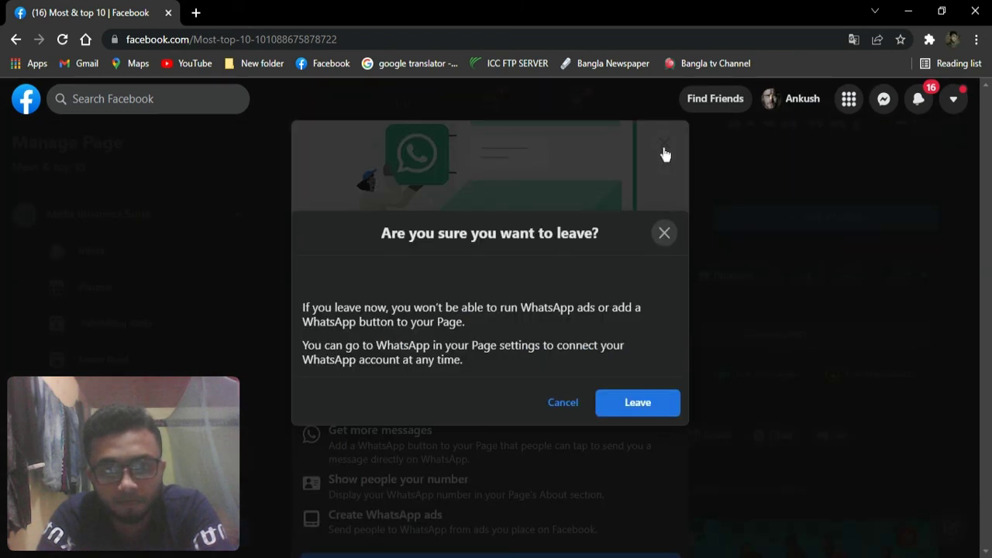
left_click(610, 403)
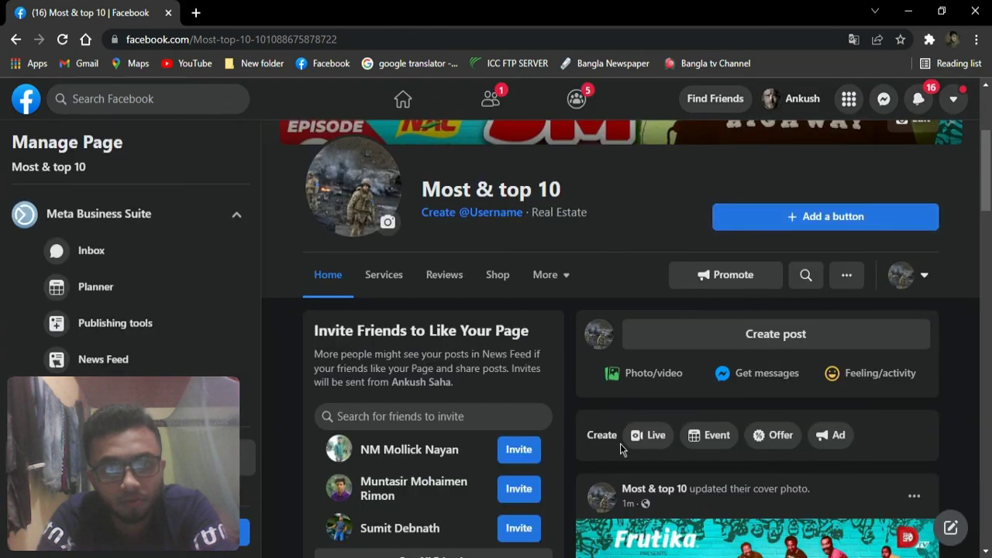
Step: Look over the finished Page, from its cover photo and profile header to the posts below
scroll(620, 446, "down", 9)
scroll(620, 449, "down", 3)
scroll(620, 445, "up", 10)
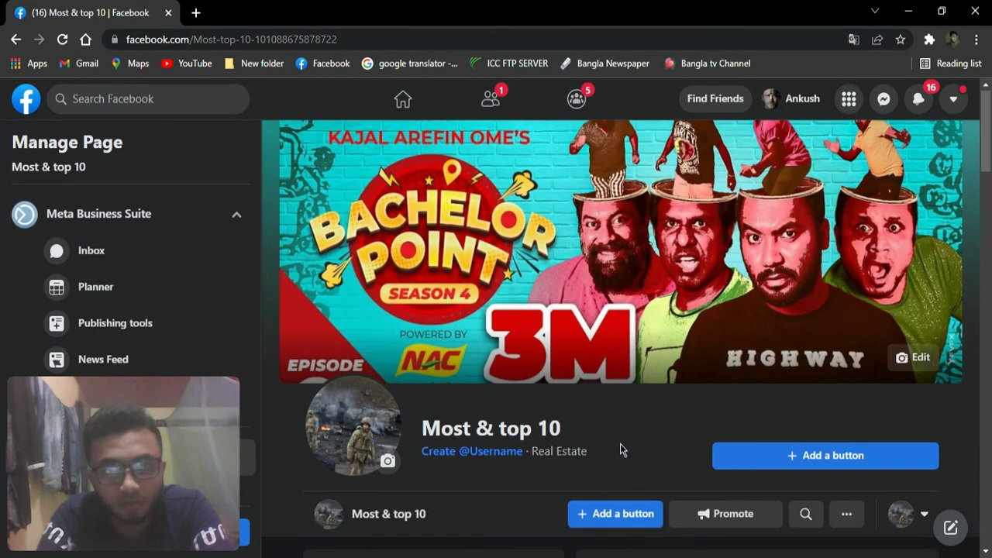
scroll(612, 414, "down", 2)
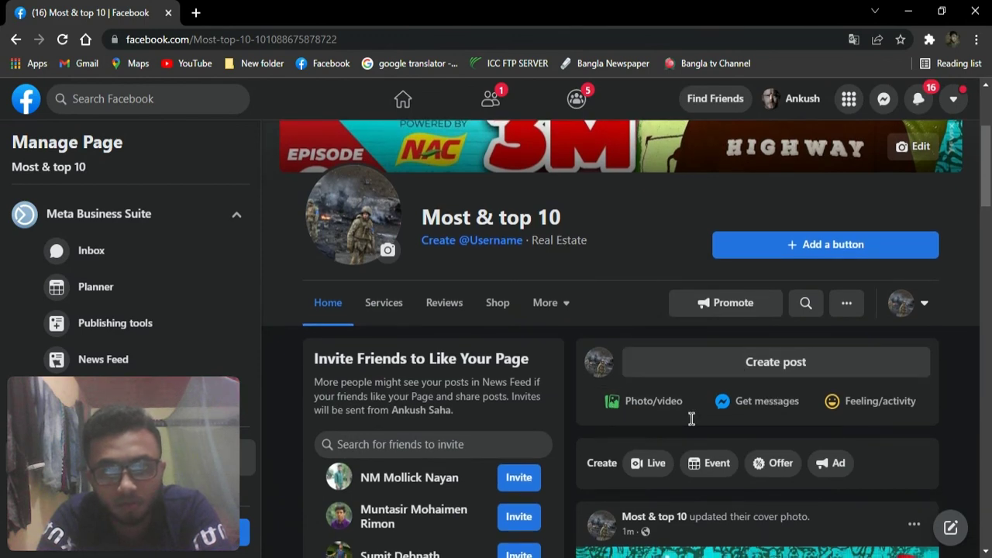
scroll(691, 420, "down", 5)
scroll(692, 423, "up", 8)
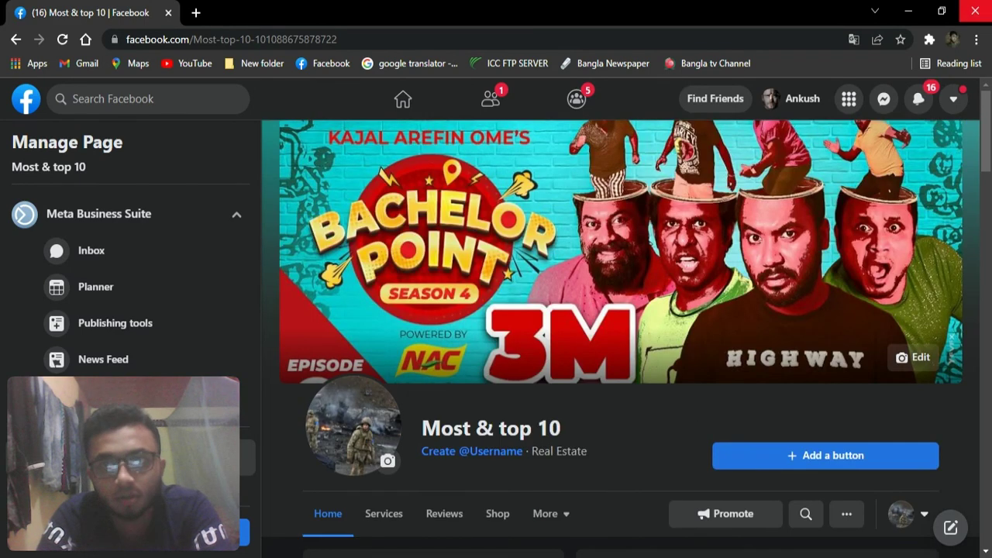